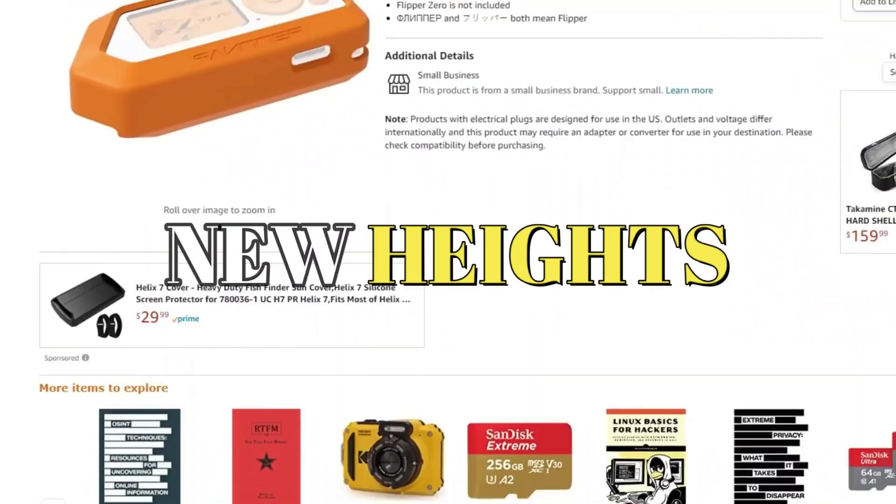
pyautogui.scroll(-10, 448, 252)
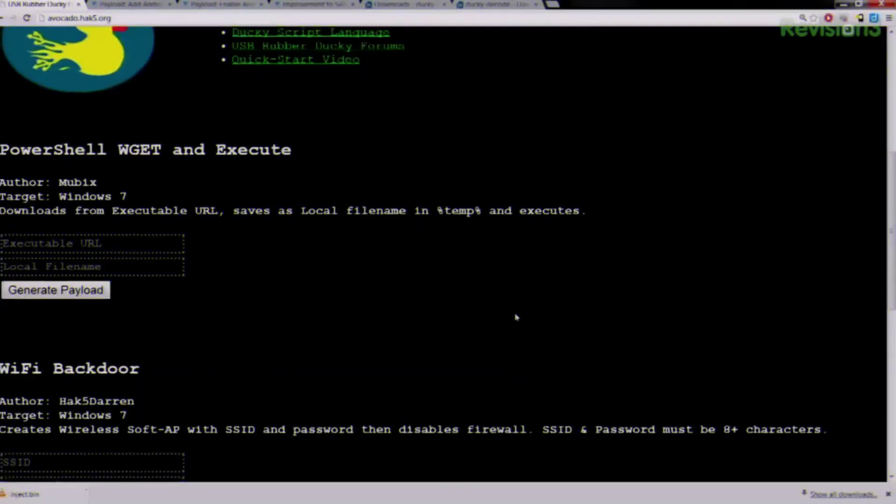
pyautogui.scroll(-5, 516, 317)
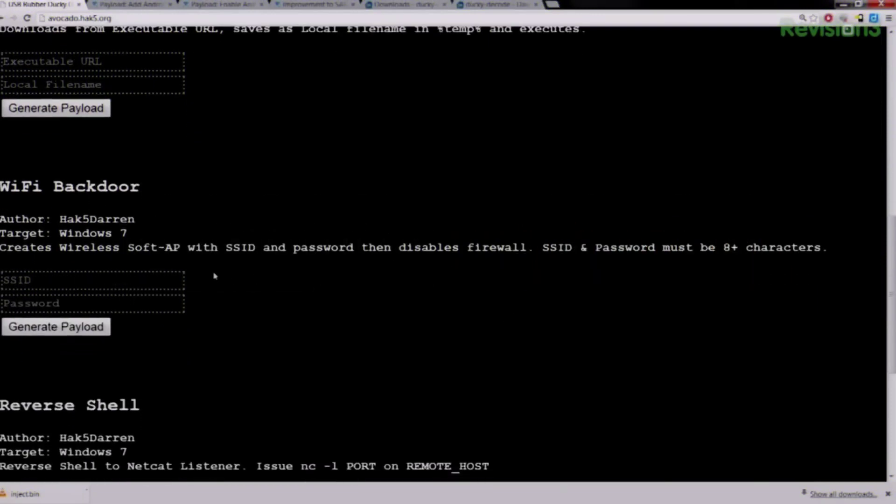
pyautogui.scroll(8, 206, 270)
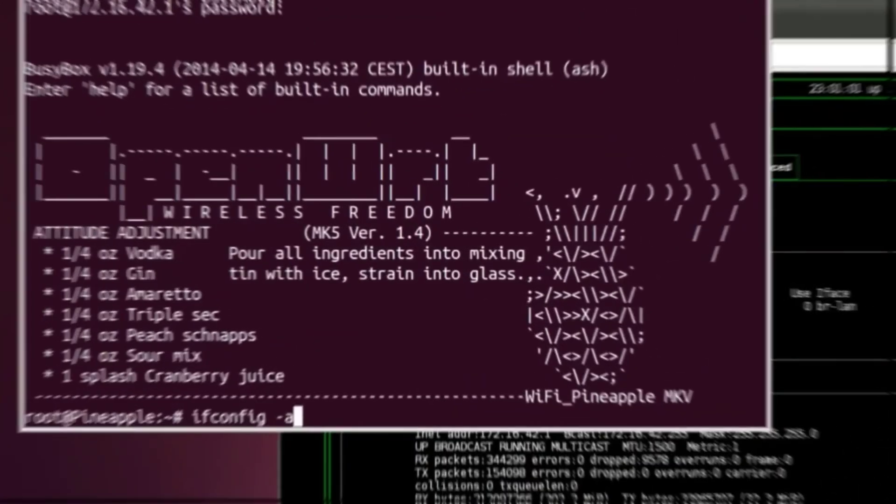
# Run ifconfig -a on the Pineapple to list the wlan0 and wlan1 interfaces with packet counts.
pyautogui.press('Return')
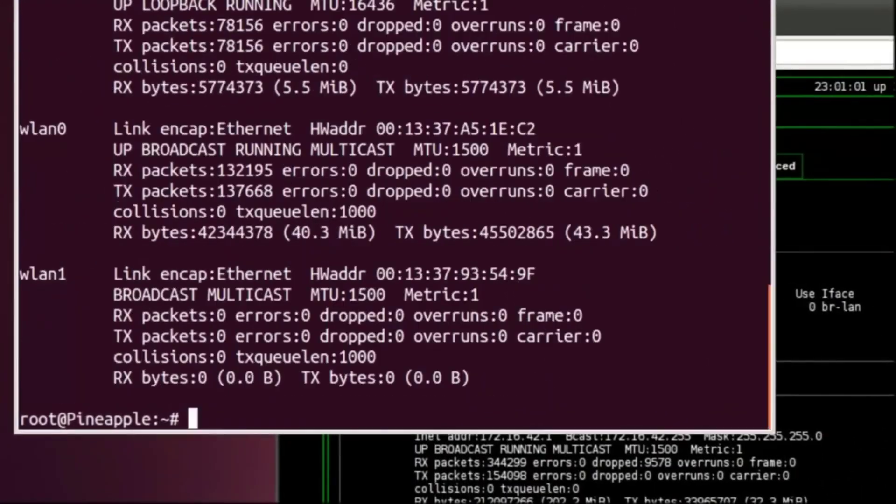